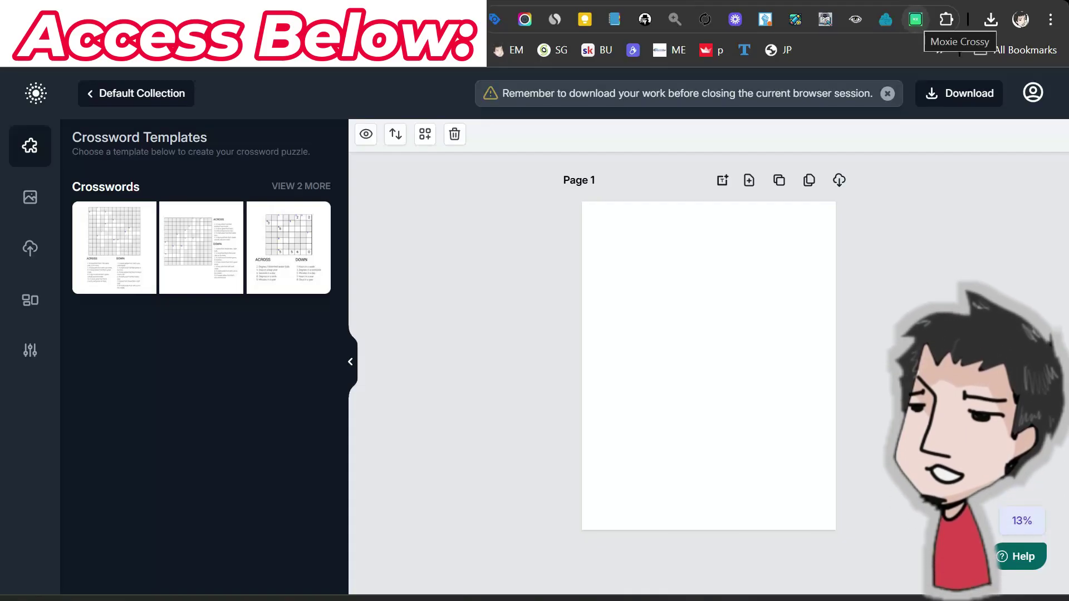
# - Generate 138 dinosaur word-and-clue pairs in Moxie Crossy and download them as crossword-pairs.csv
pyautogui.click(916, 20)
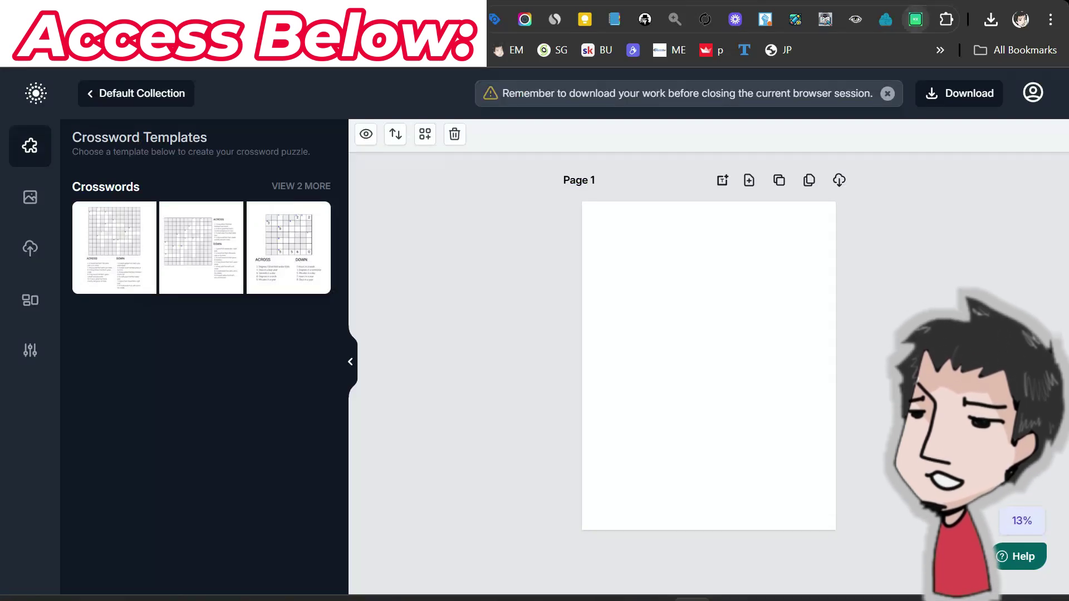
pyautogui.click(916, 20)
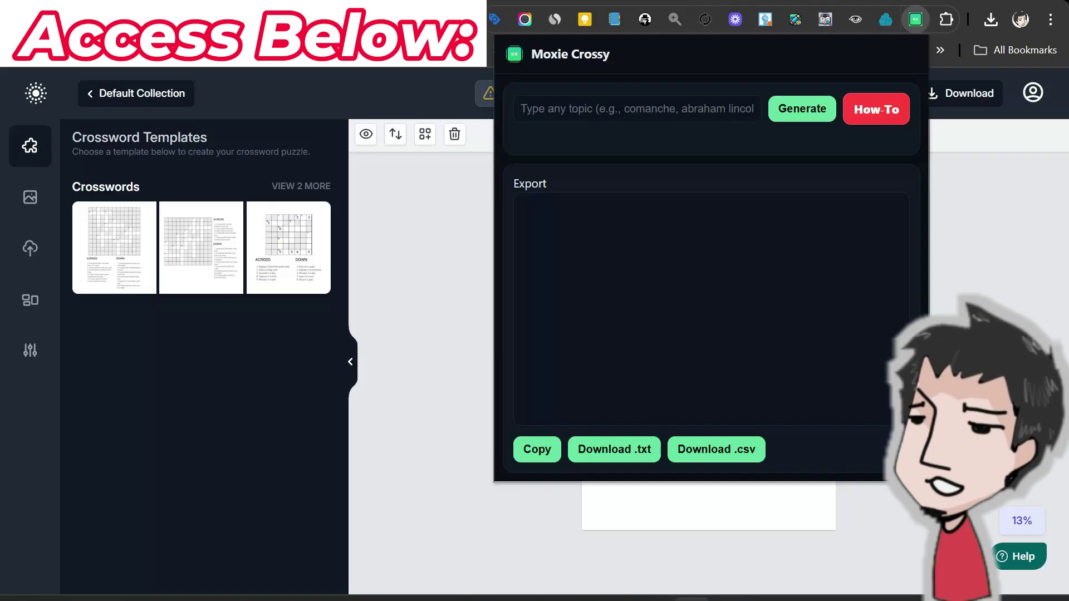
pyautogui.click(637, 108)
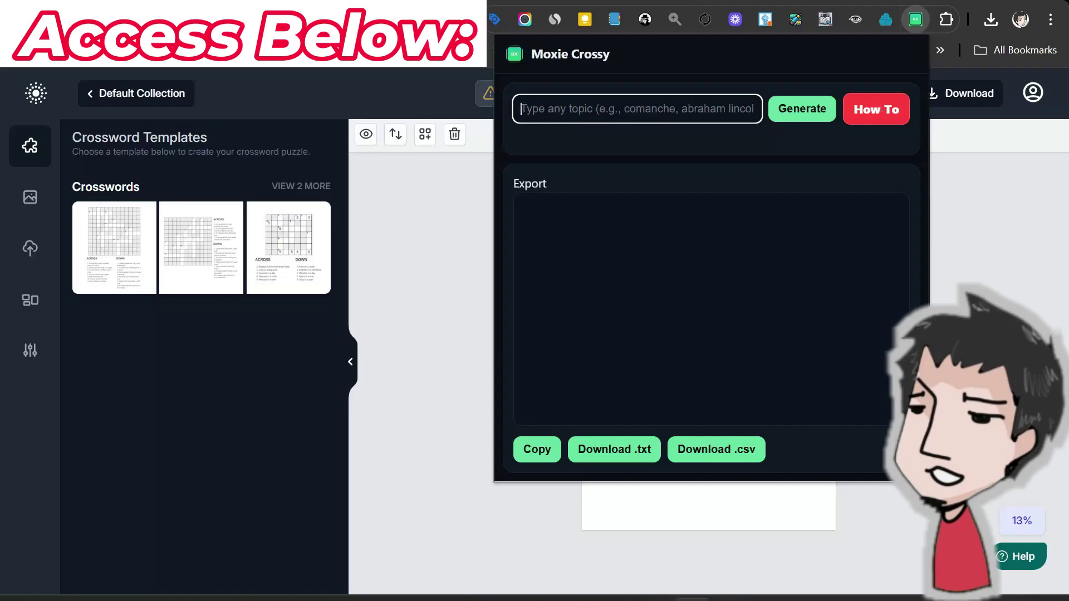
pyautogui.write('din')
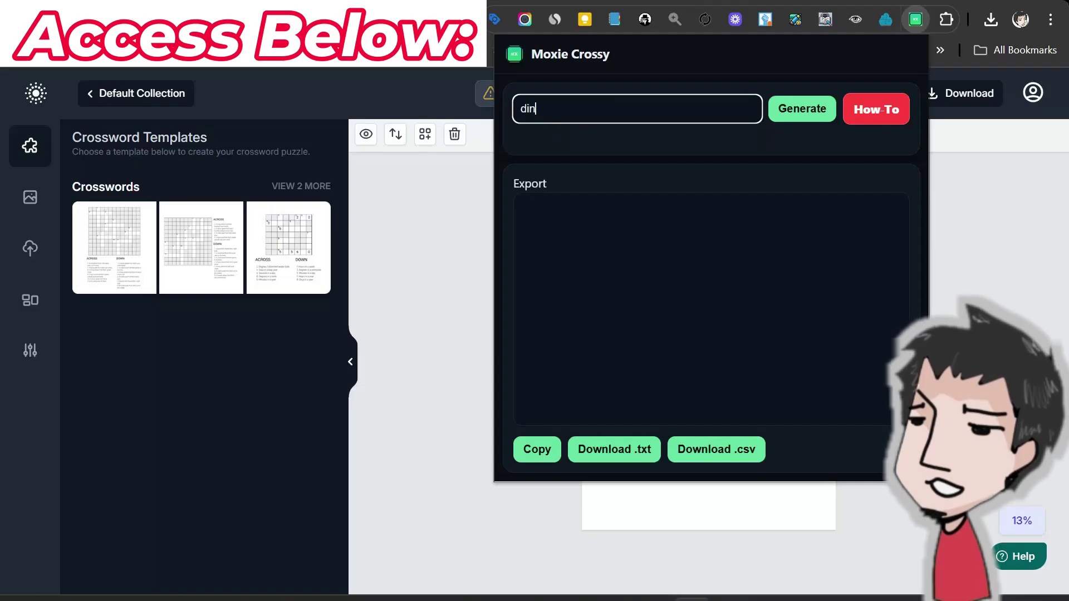
pyautogui.write('osaur')
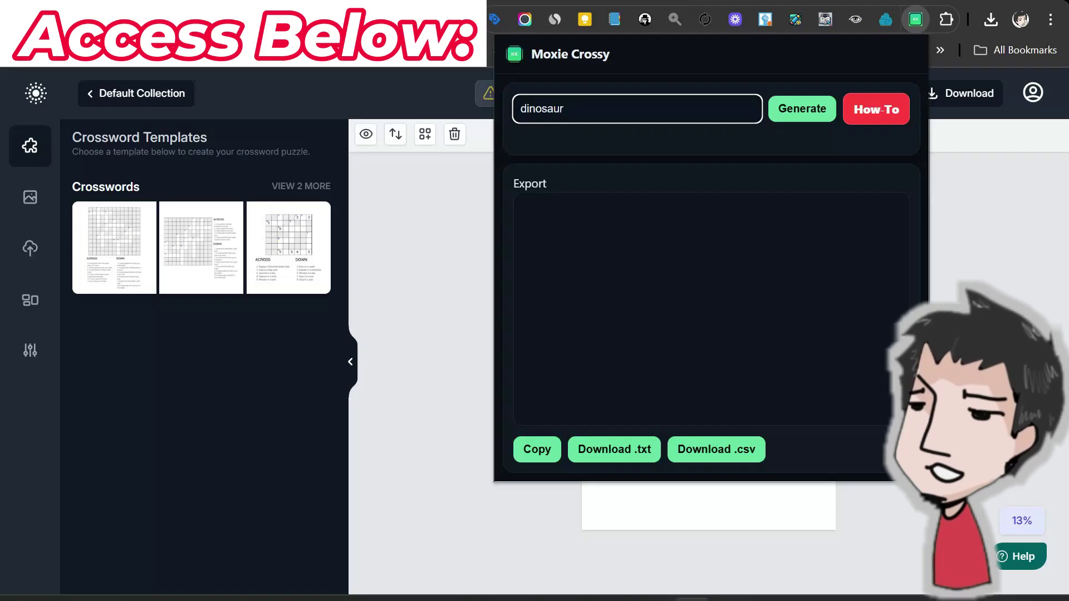
pyautogui.press('Return')
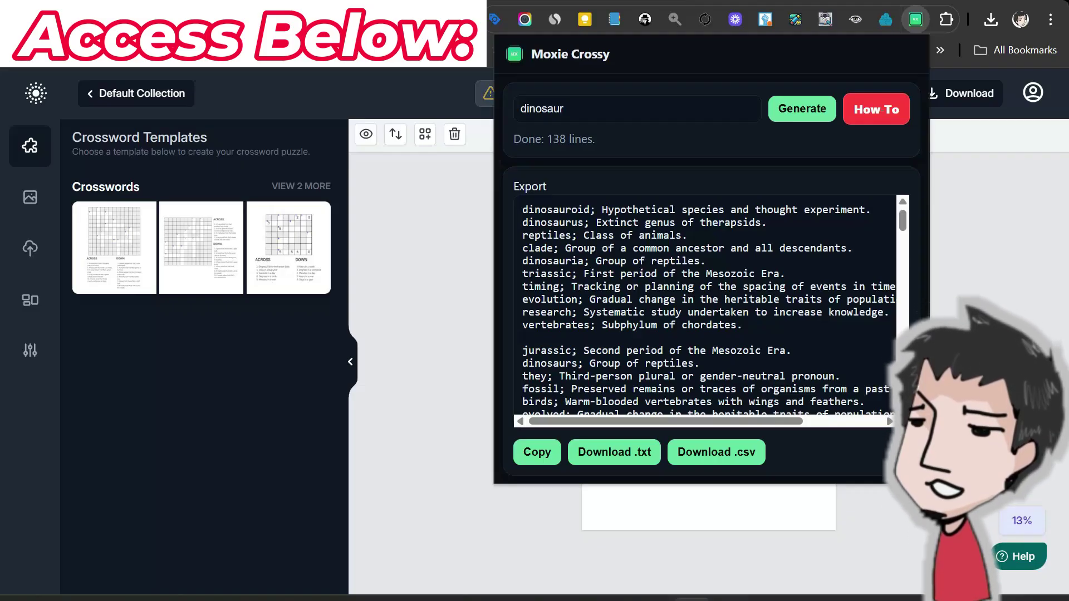
pyautogui.scroll(-3, 709, 309)
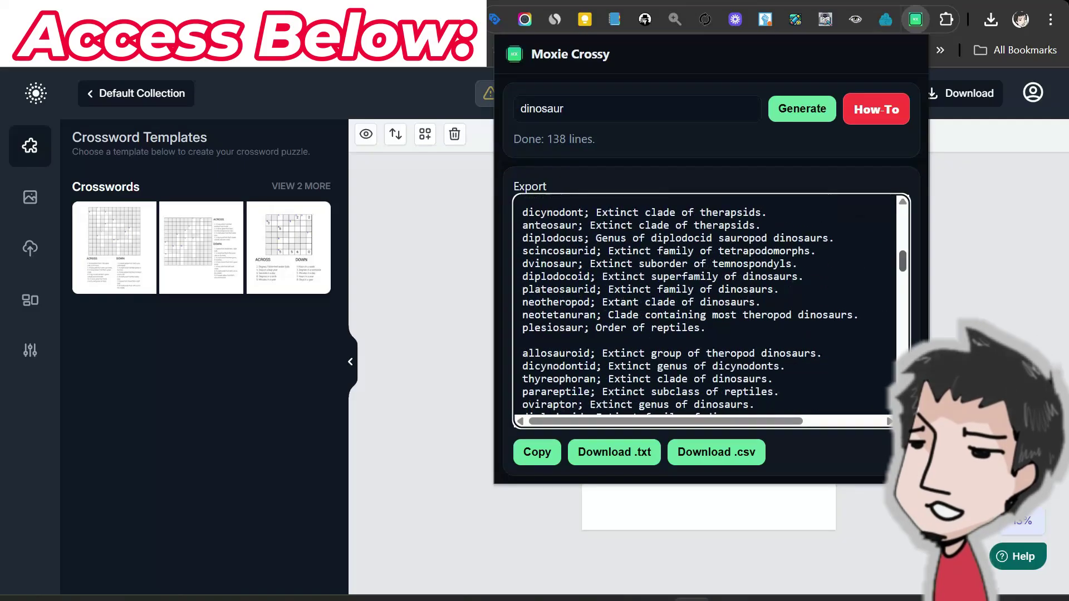
pyautogui.scroll(-3, 709, 310)
pyautogui.scroll(-3, 709, 309)
pyautogui.scroll(-3, 708, 309)
pyautogui.scroll(-3, 709, 310)
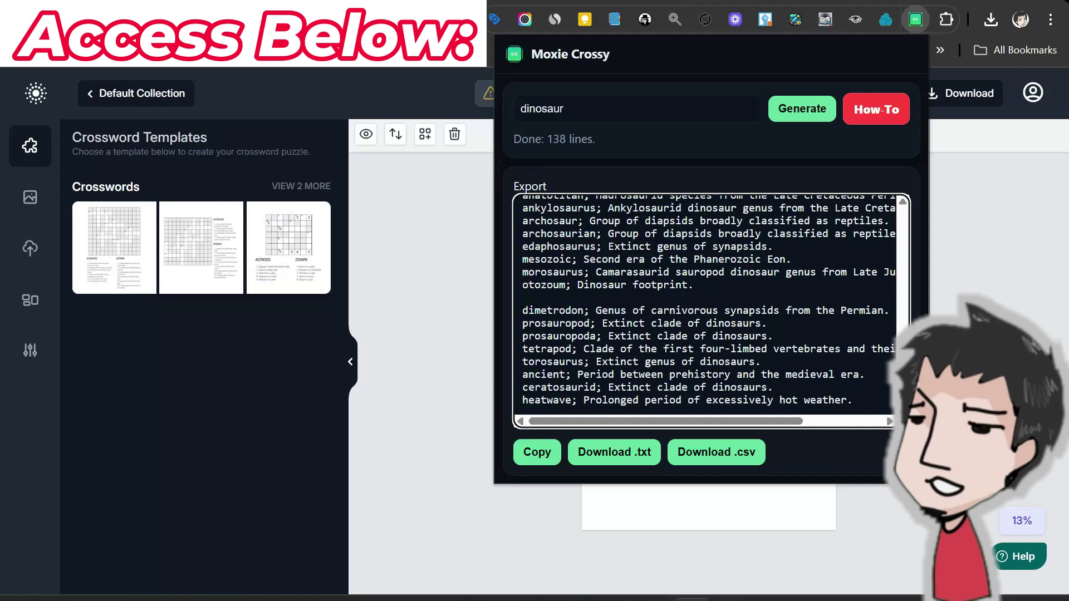
pyautogui.click(716, 453)
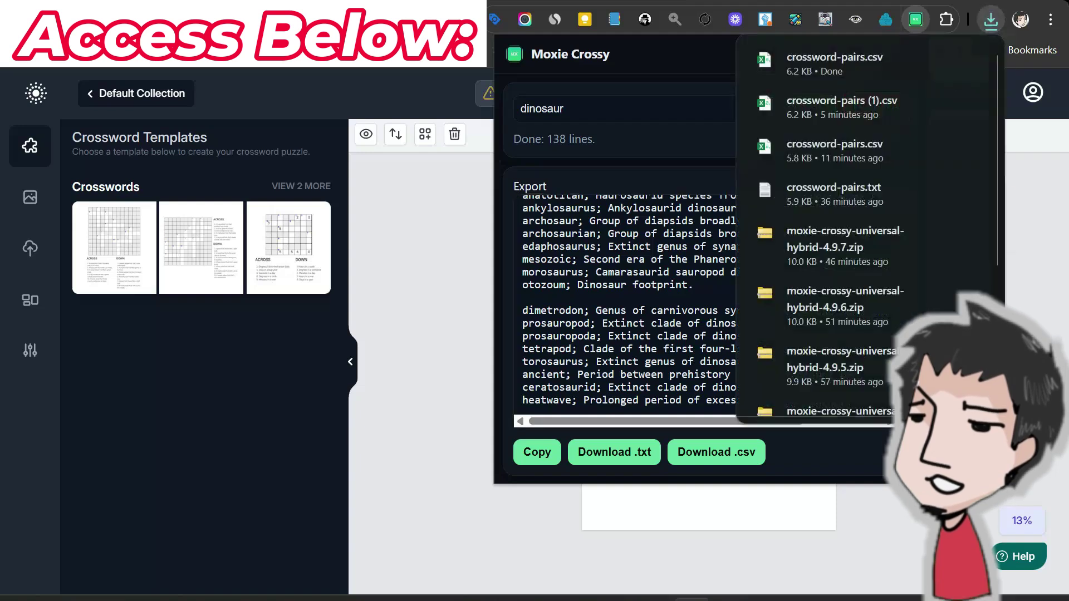
pyautogui.press('Escape')
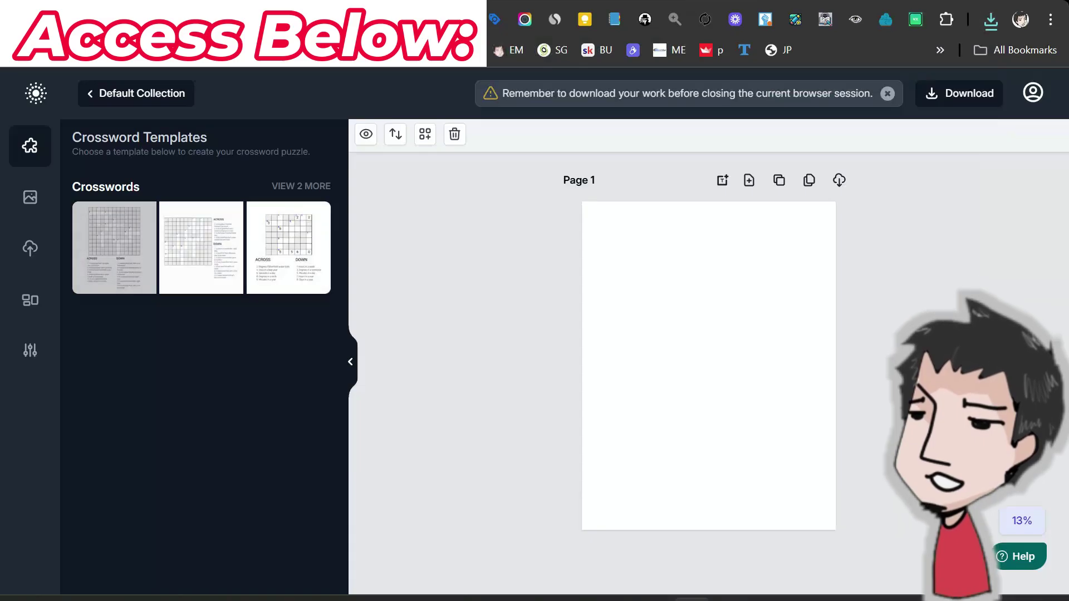
# - Place the first crossword template and move the ACROSS and DOWN headings and clue lists below the grid
pyautogui.click(114, 247)
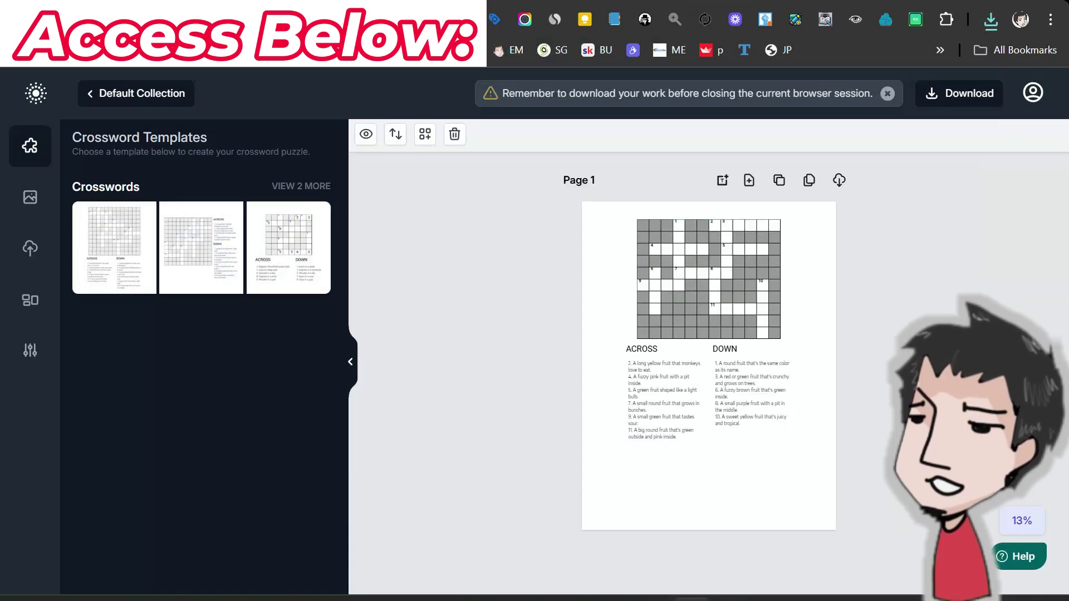
pyautogui.moveTo(665, 397); pyautogui.dragTo(664, 426)
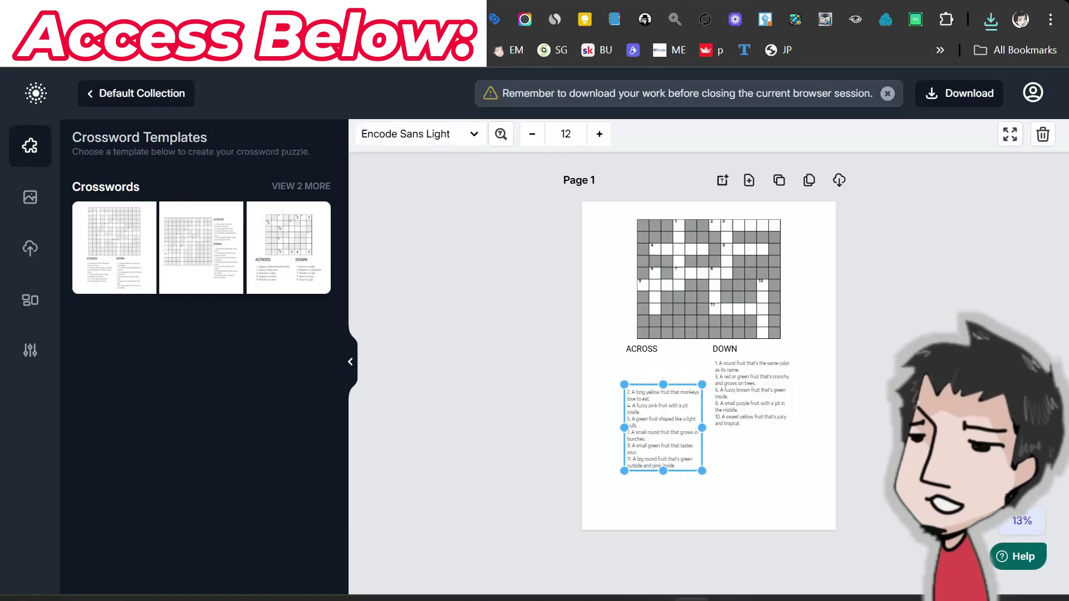
pyautogui.moveTo(752, 393); pyautogui.dragTo(759, 427)
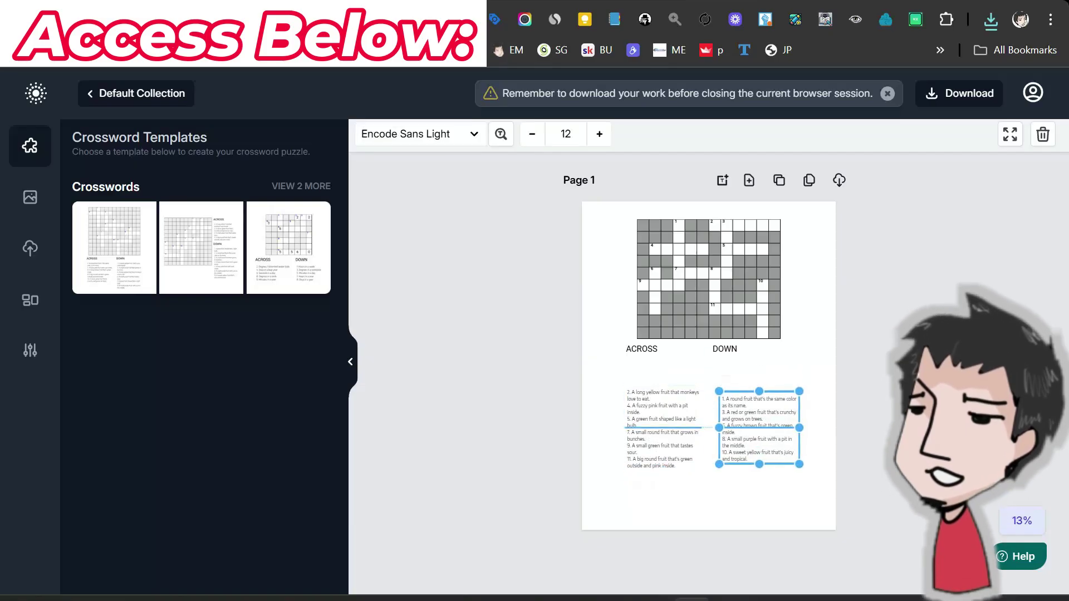
pyautogui.click(724, 349)
pyautogui.moveTo(724, 348); pyautogui.dragTo(738, 377)
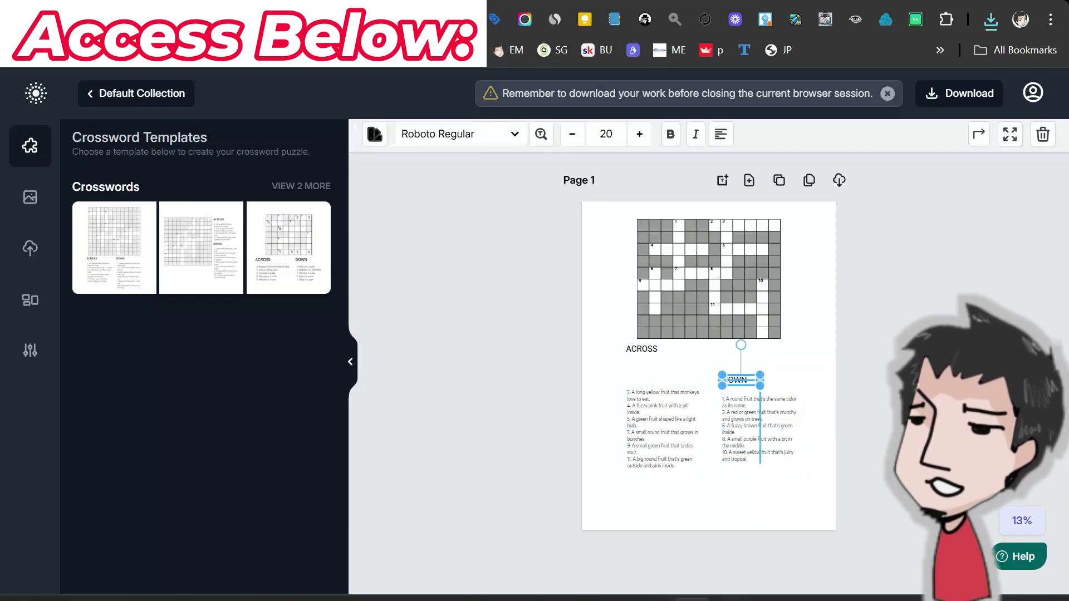
pyautogui.moveTo(642, 348); pyautogui.dragTo(649, 380)
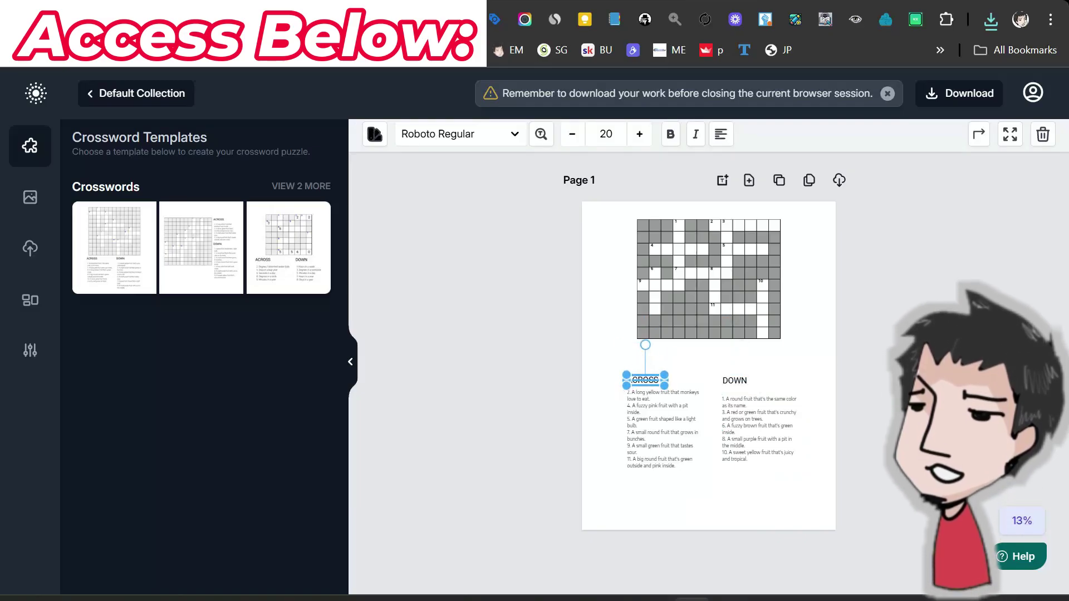
pyautogui.click(709, 284)
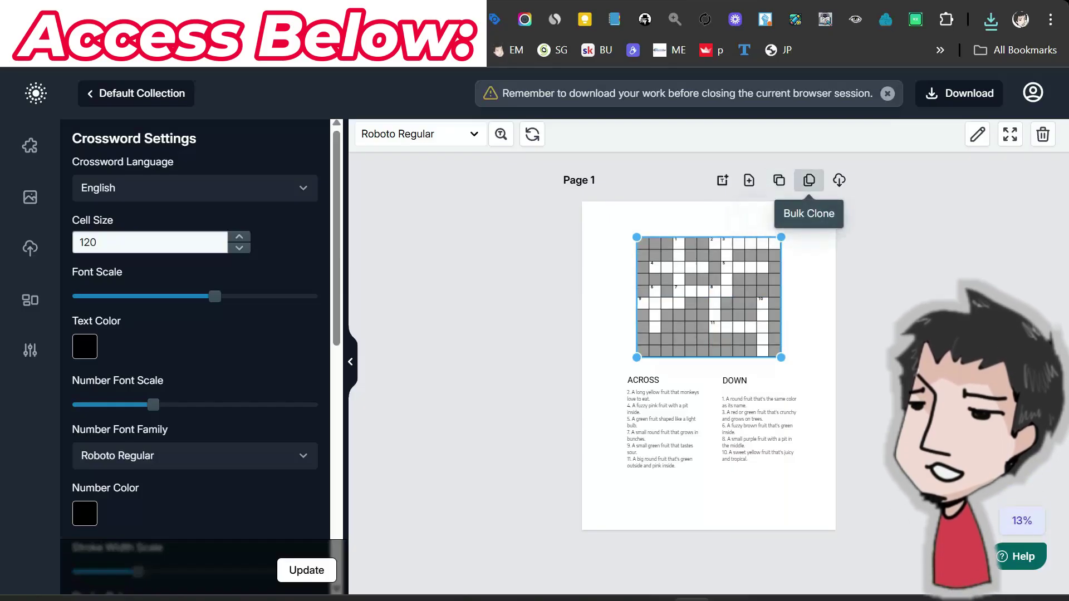
# - Bulk-clone dinosaur crossword pages from the uploaded crossword-pairs.csv word list
pyautogui.click(808, 181)
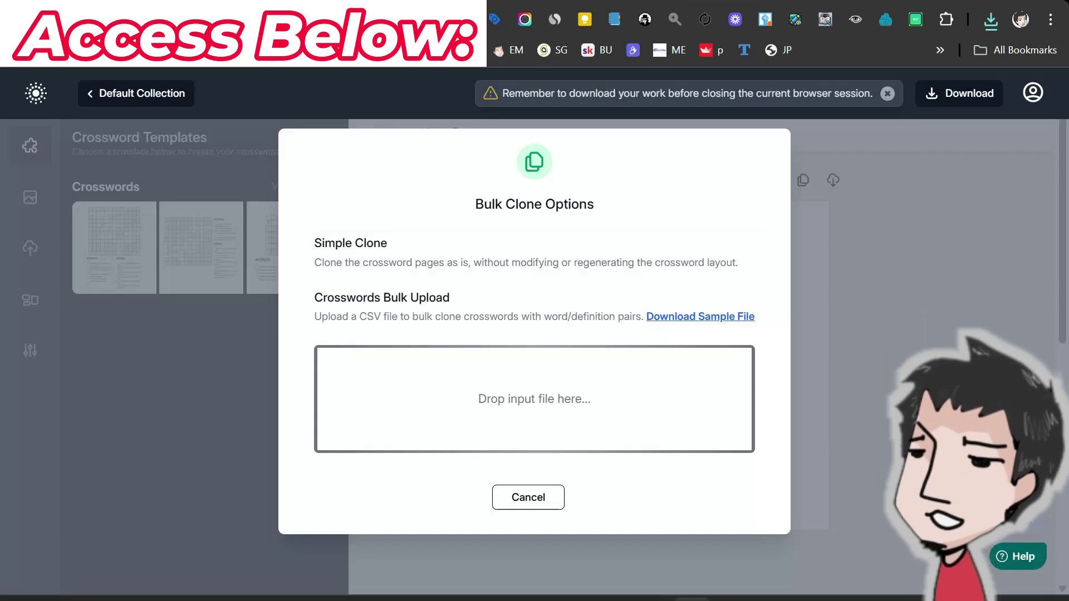
pyautogui.click(535, 399)
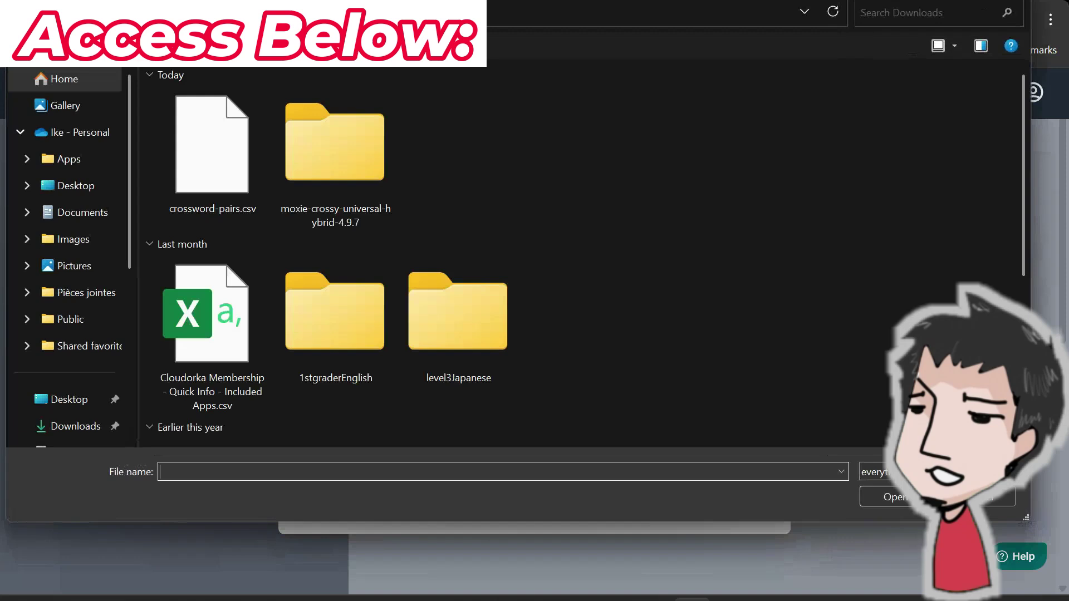
pyautogui.click(212, 151)
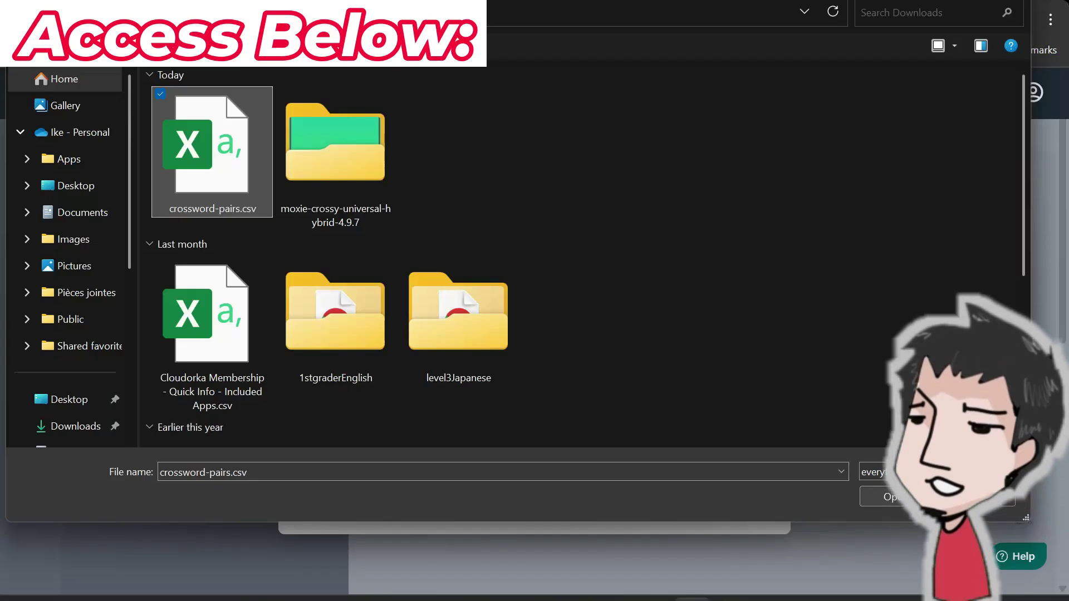
pyautogui.press('Return')
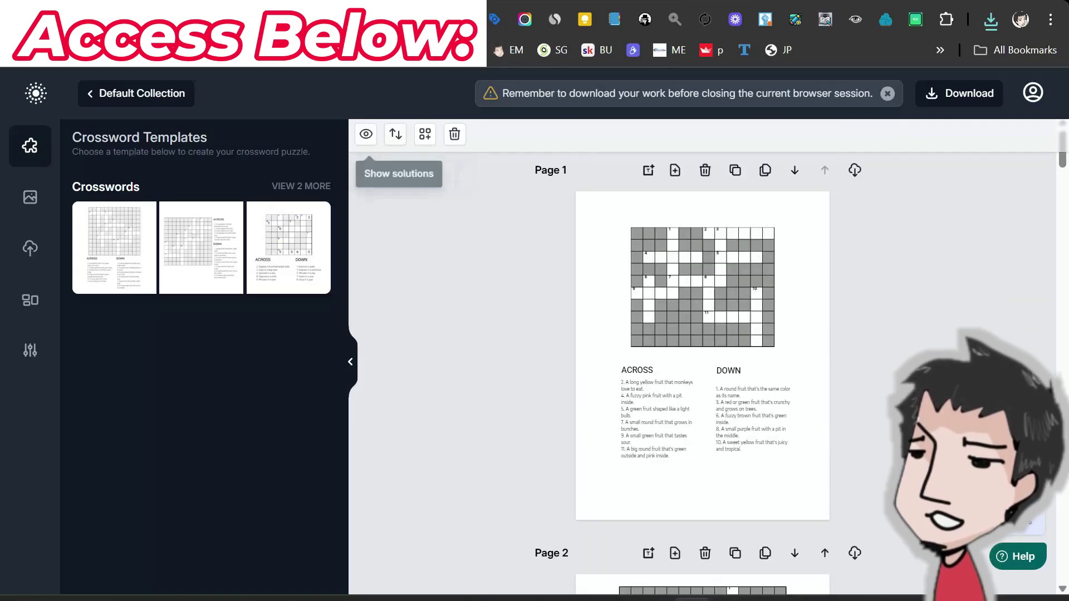
# - Delete the fruit crossword page and generate solution pages with four solutions per page
pyautogui.click(705, 170)
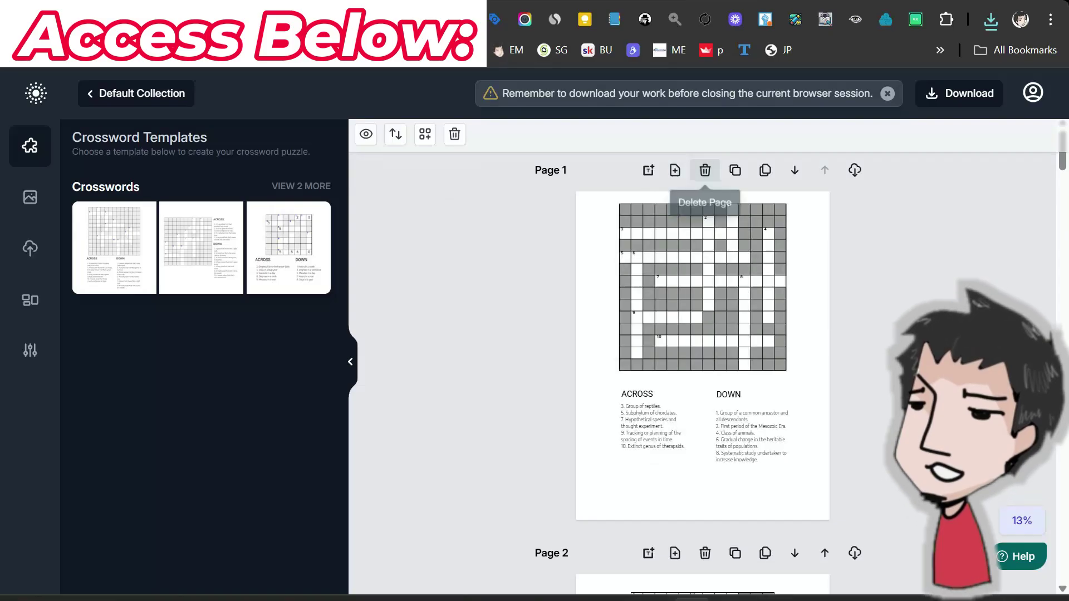
pyautogui.click(366, 134)
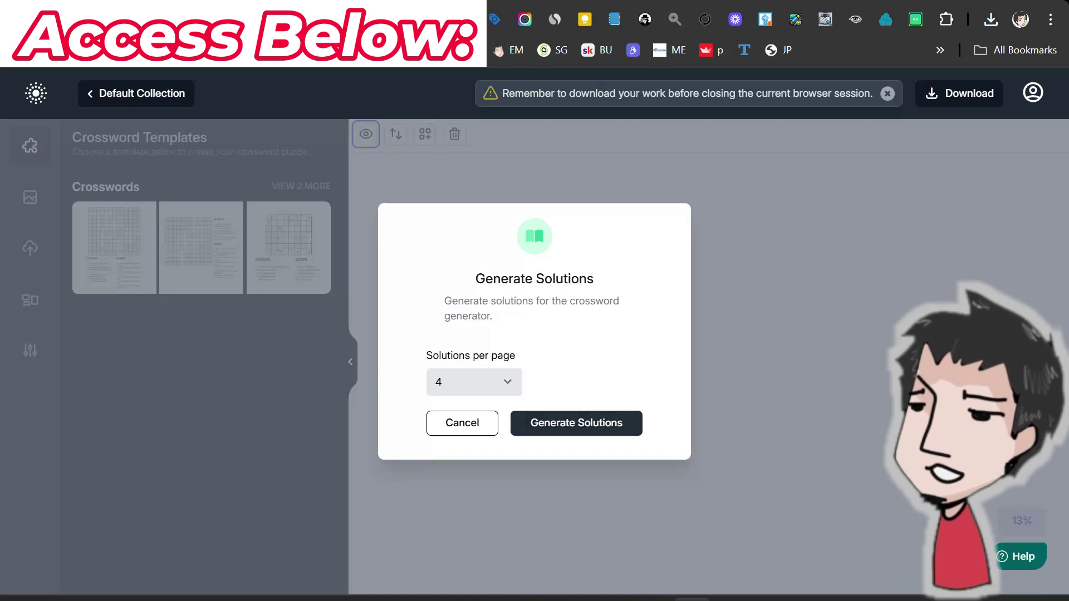
pyautogui.click(577, 423)
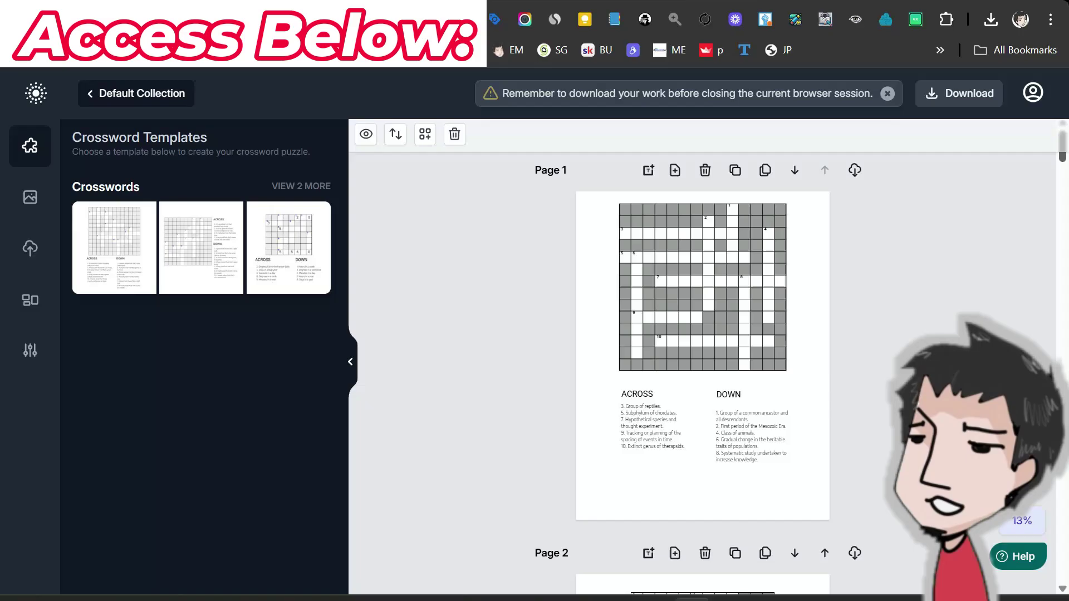
# - Export the crossword book as PDF and view Default Collection.pdf in Chrome
pyautogui.click(960, 93)
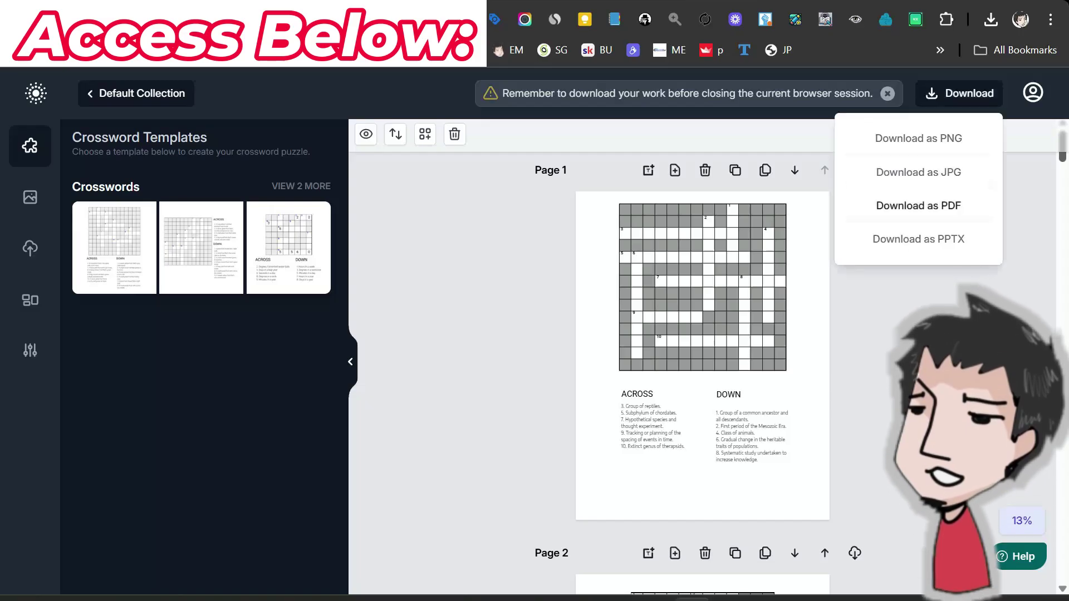
pyautogui.click(918, 205)
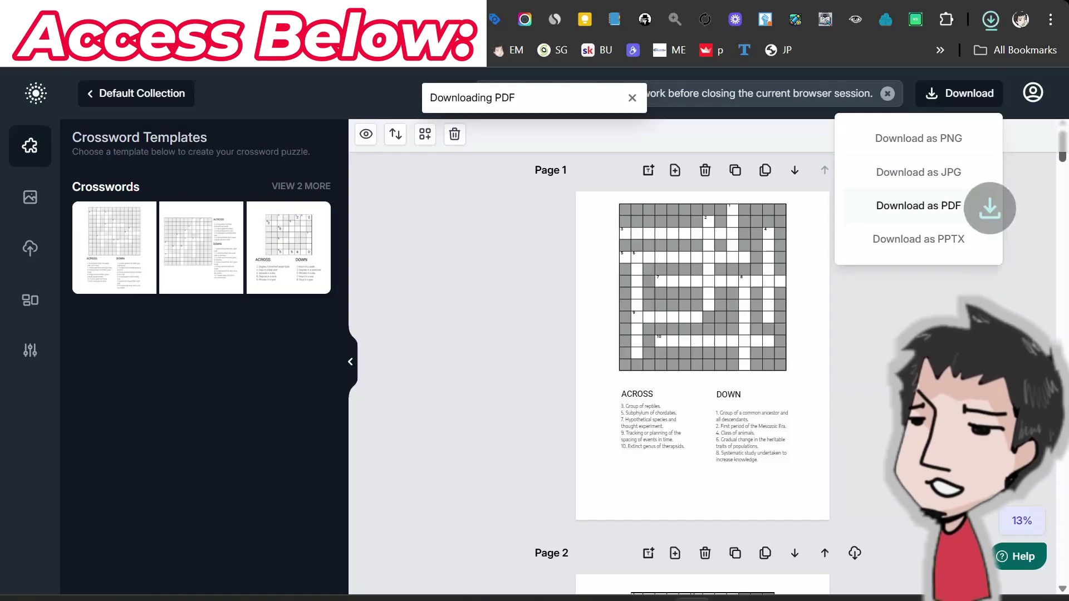
pyautogui.click(835, 67)
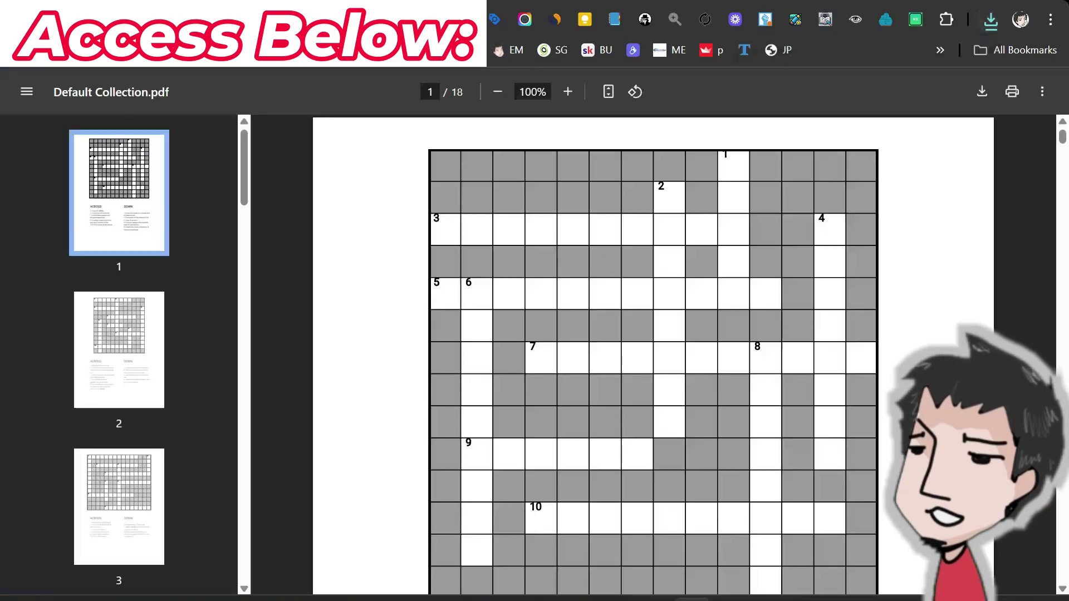
pyautogui.scroll(-2, 654, 354)
pyautogui.scroll(-5, 653, 354)
pyautogui.scroll(2, 654, 354)
pyautogui.scroll(2, 653, 354)
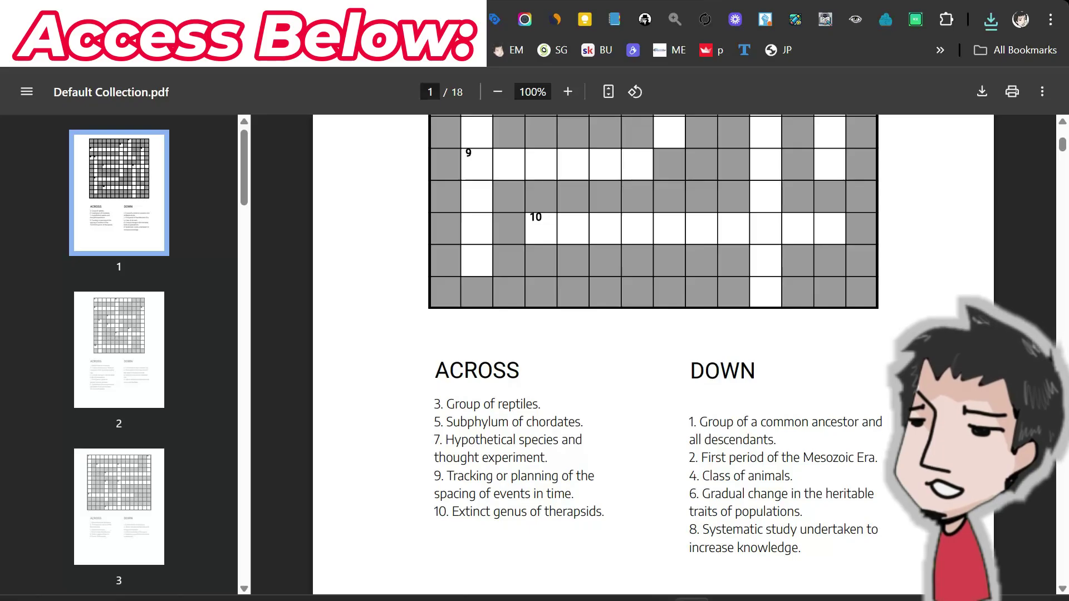
pyautogui.scroll(-3, 653, 356)
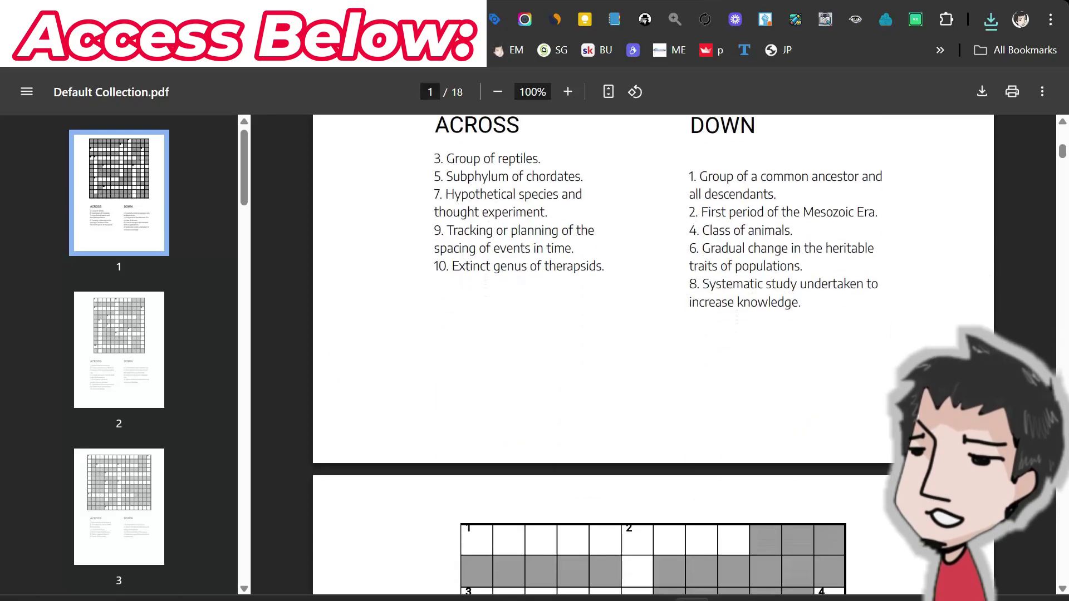
pyautogui.scroll(-2, 653, 356)
pyautogui.scroll(-10, 654, 356)
pyautogui.scroll(-4, 653, 355)
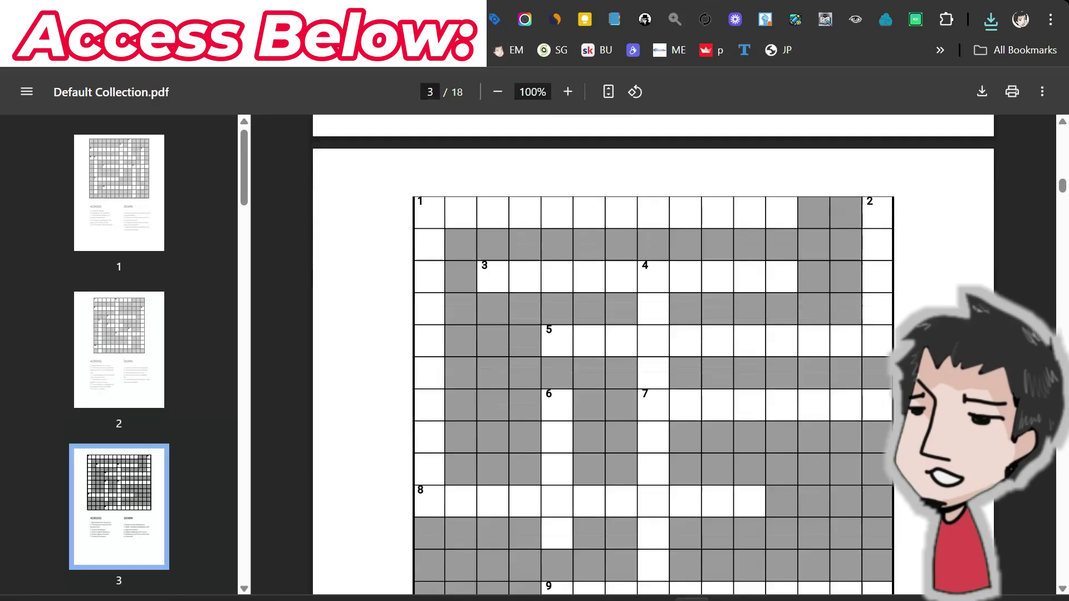
pyautogui.scroll(-1, 654, 355)
pyautogui.scroll(-9, 653, 355)
pyautogui.scroll(-5, 653, 355)
pyautogui.scroll(-10, 654, 356)
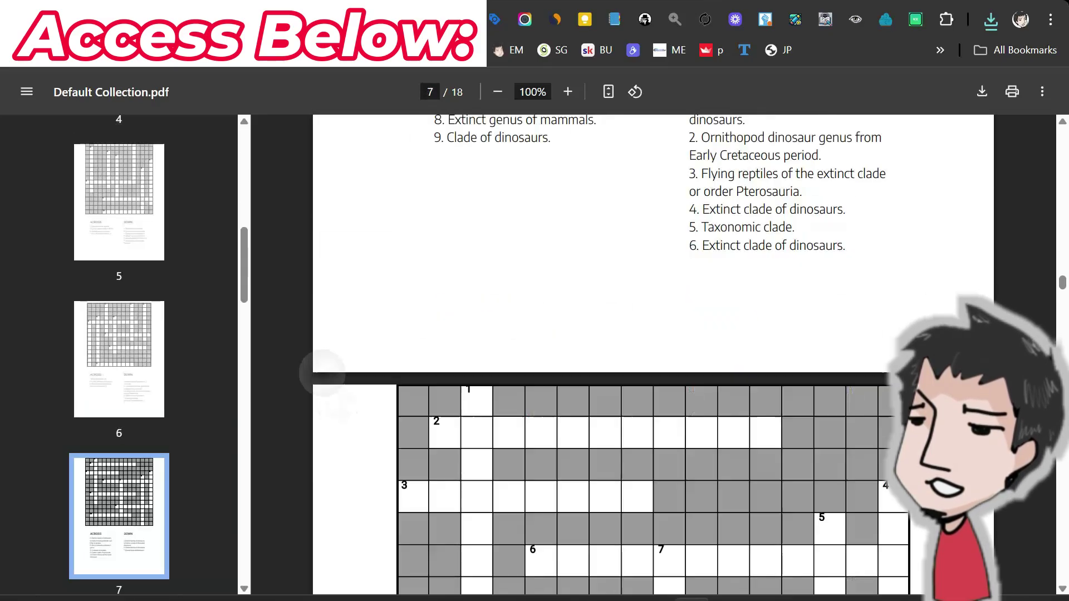
pyautogui.scroll(-10, 653, 355)
pyautogui.scroll(-1, 653, 355)
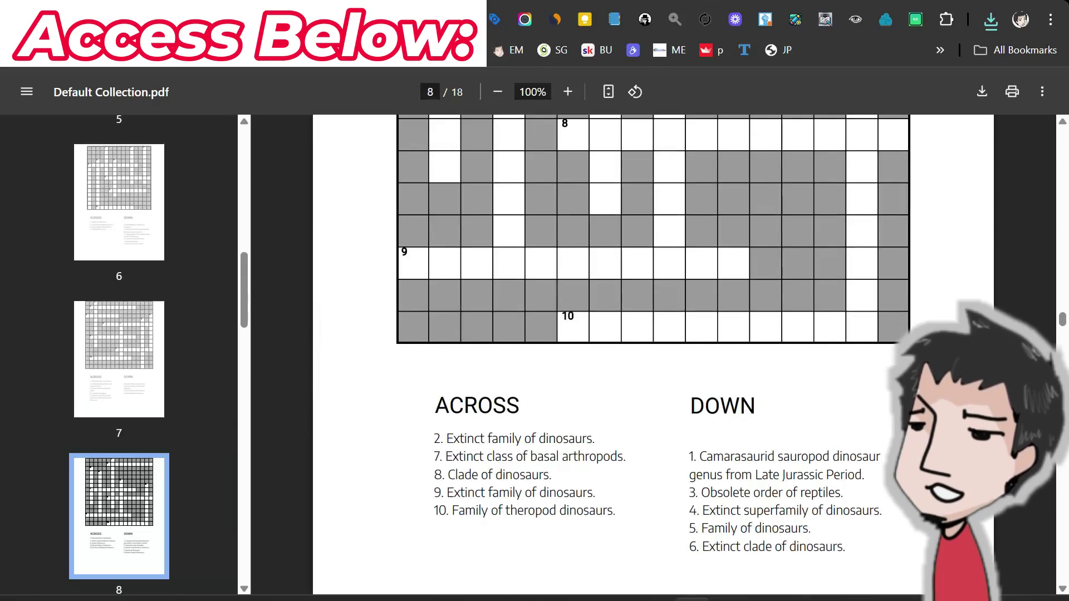
pyautogui.scroll(-5, 654, 355)
pyautogui.scroll(-10, 654, 356)
pyautogui.scroll(-10, 653, 354)
pyautogui.scroll(-5, 654, 356)
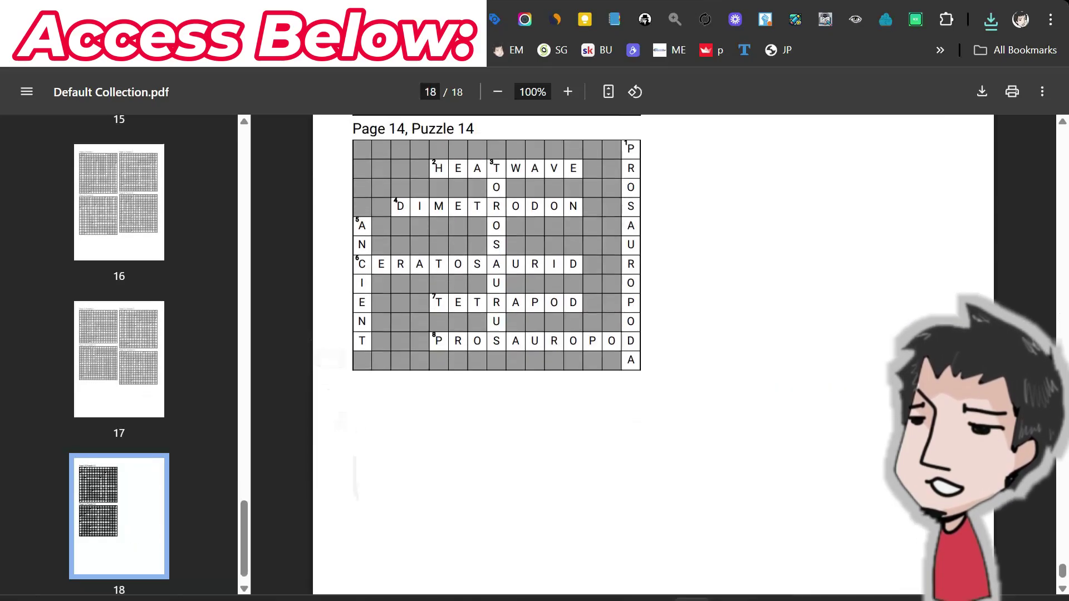
pyautogui.scroll(1, 498, 355)
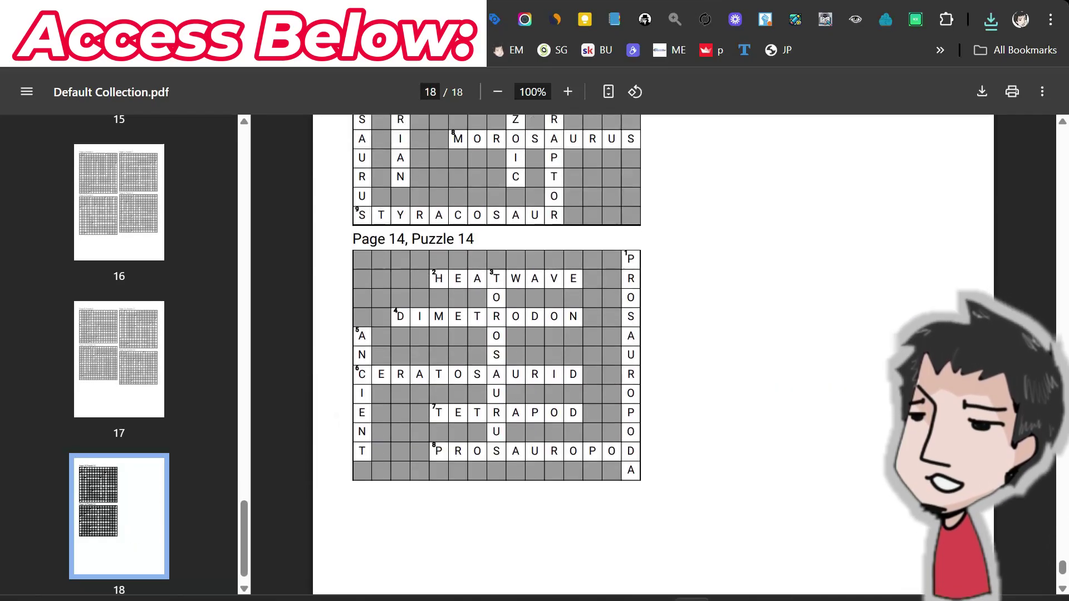
pyautogui.scroll(5, 653, 355)
pyautogui.scroll(5, 653, 355)
pyautogui.scroll(5, 654, 355)
pyautogui.scroll(5, 654, 356)
pyautogui.scroll(5, 653, 355)
pyautogui.scroll(5, 653, 355)
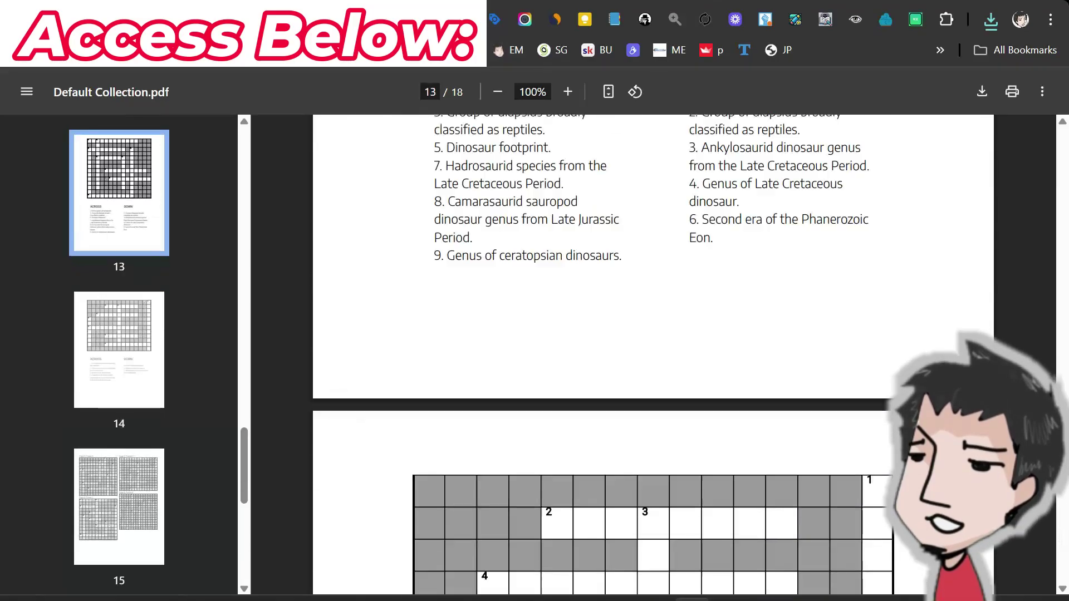
pyautogui.scroll(5, 653, 355)
pyautogui.scroll(5, 653, 355)
pyautogui.scroll(1, 653, 356)
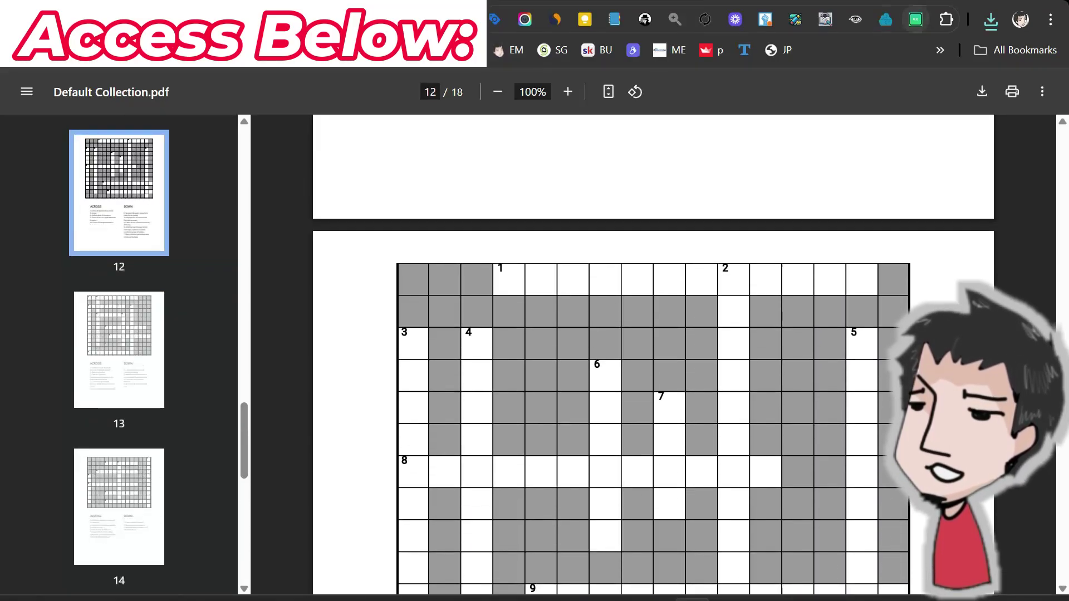
# - Generate a jazz word-and-clue list in Moxie Crossy
pyautogui.click(916, 19)
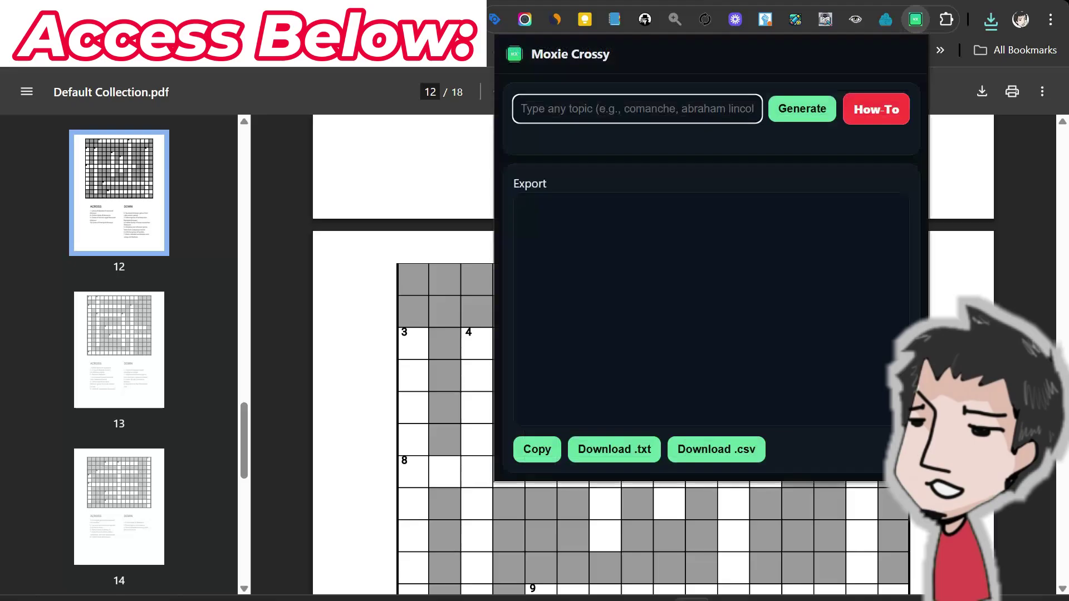
pyautogui.write('jazz')
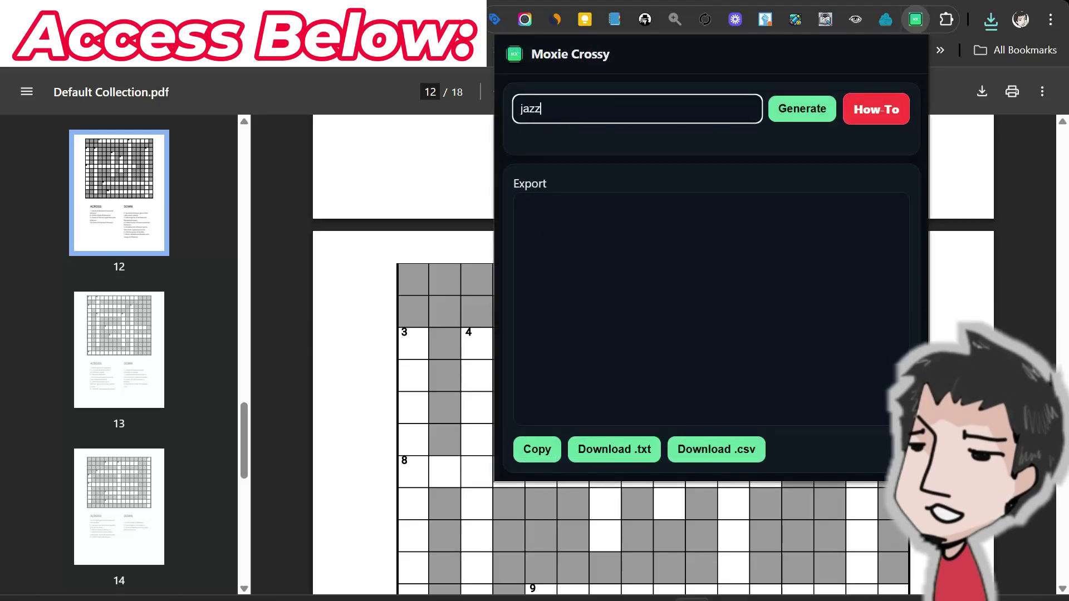
pyautogui.press('Return')
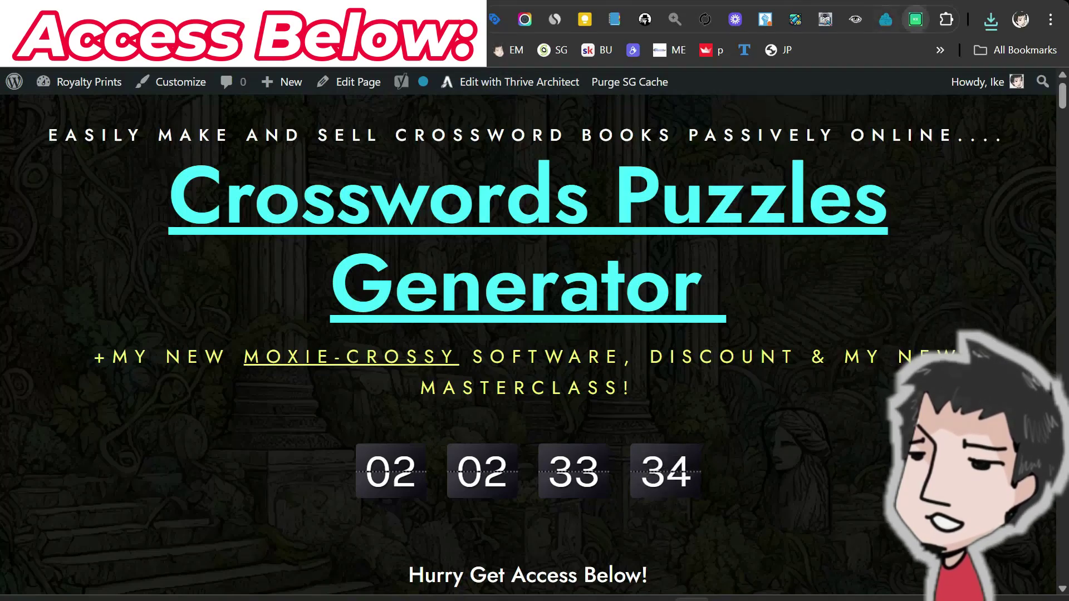
# - Reopen the Moxie Crossy popup with empty topic and export fields
pyautogui.click(915, 18)
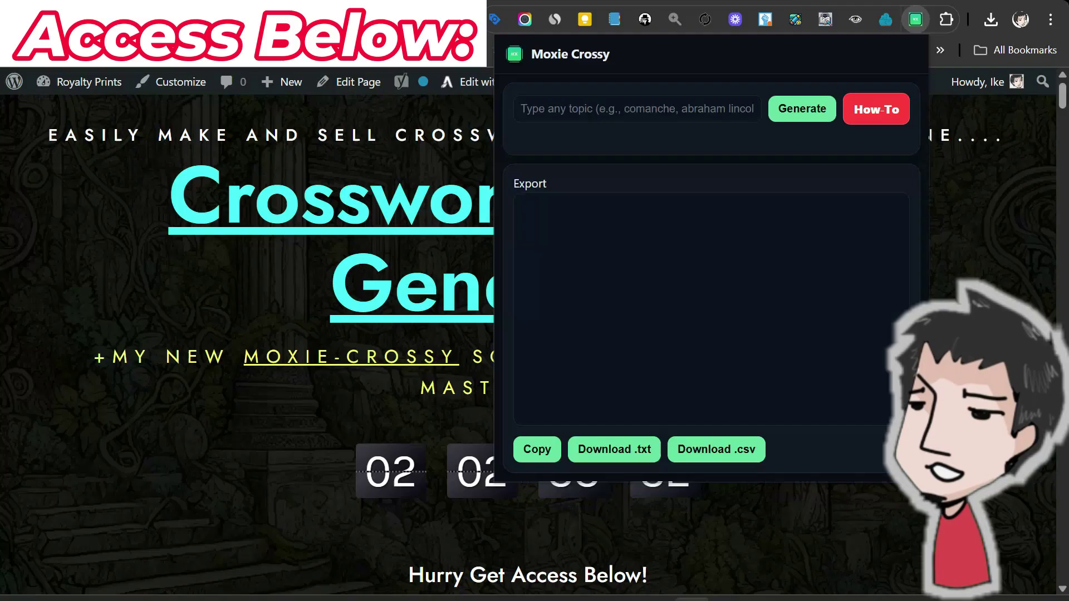